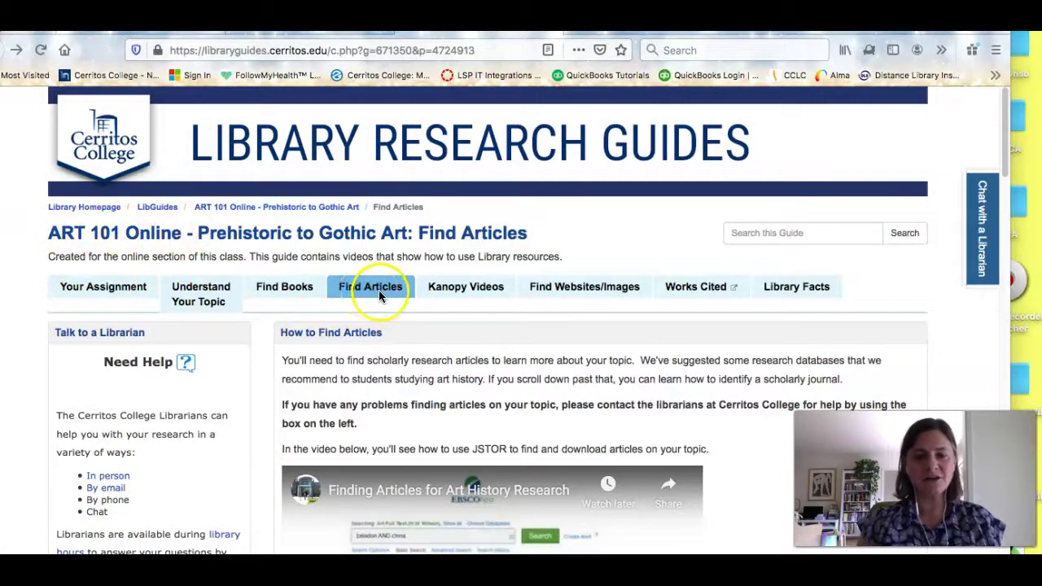
Step: Open the Art & Architecture Source database from the Useful Databases list of the Find Articles guide
{"action": "scroll", "coordinate": [416, 398], "scroll_direction": "down", "scroll_amount": 10}
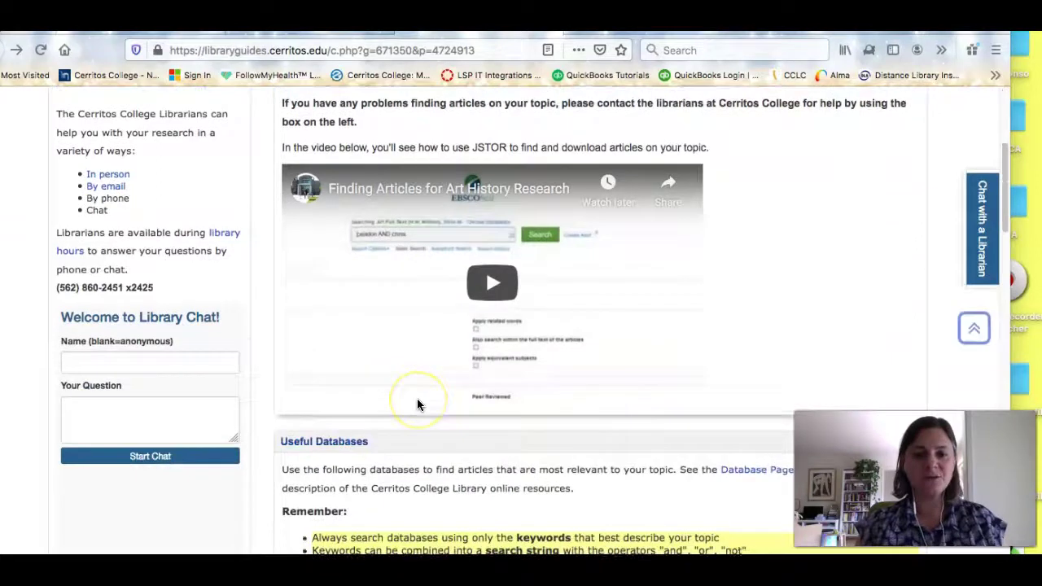
{"action": "scroll", "coordinate": [418, 404], "scroll_direction": "down", "scroll_amount": 4}
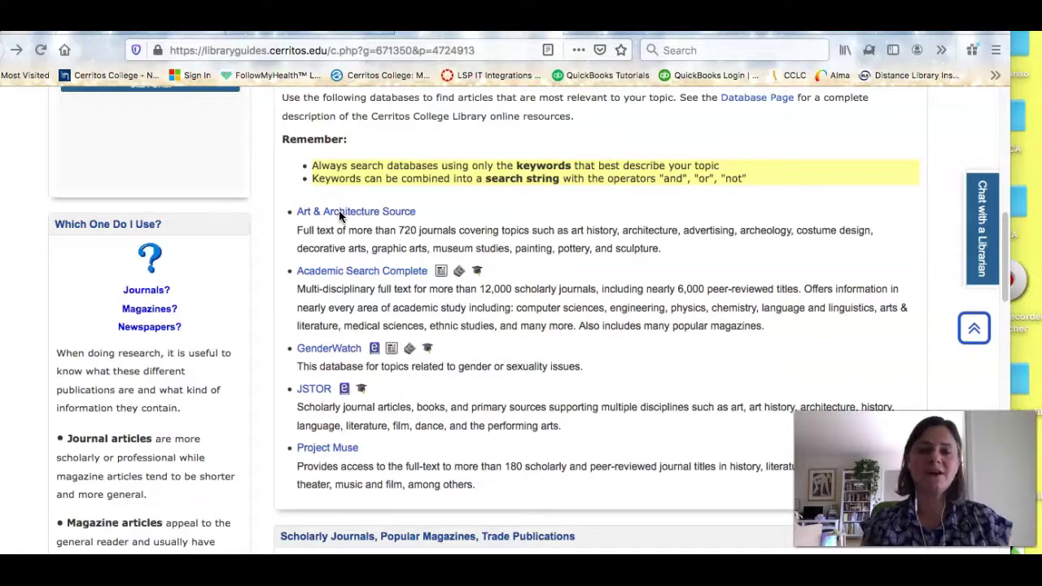
{"action": "left_click", "coordinate": [340, 214]}
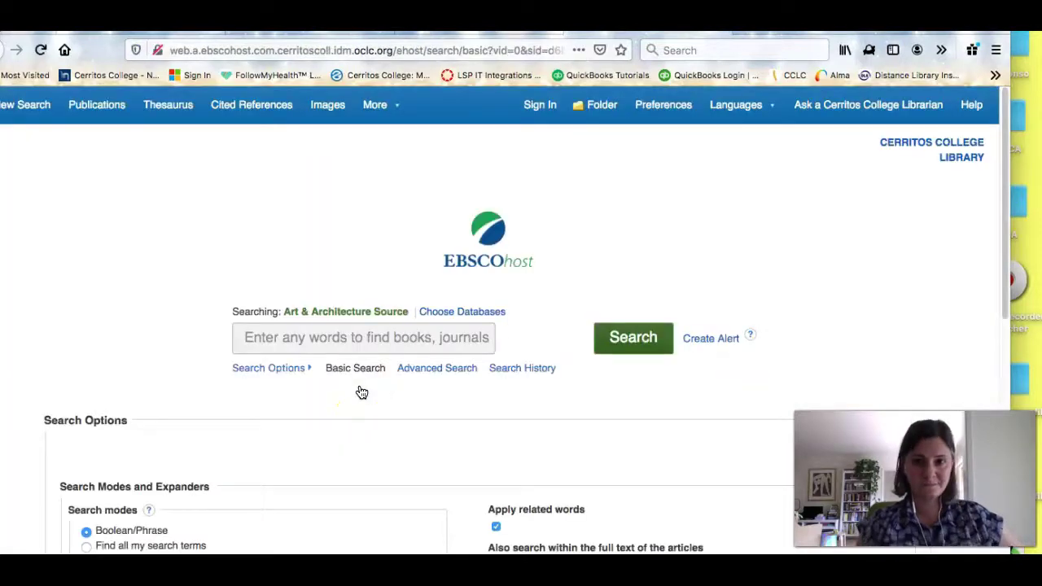
Step: Search Art & Architecture Source for "byzantium AND icon"
{"action": "left_click", "coordinate": [325, 337]}
{"action": "left_click", "coordinate": [326, 337]}
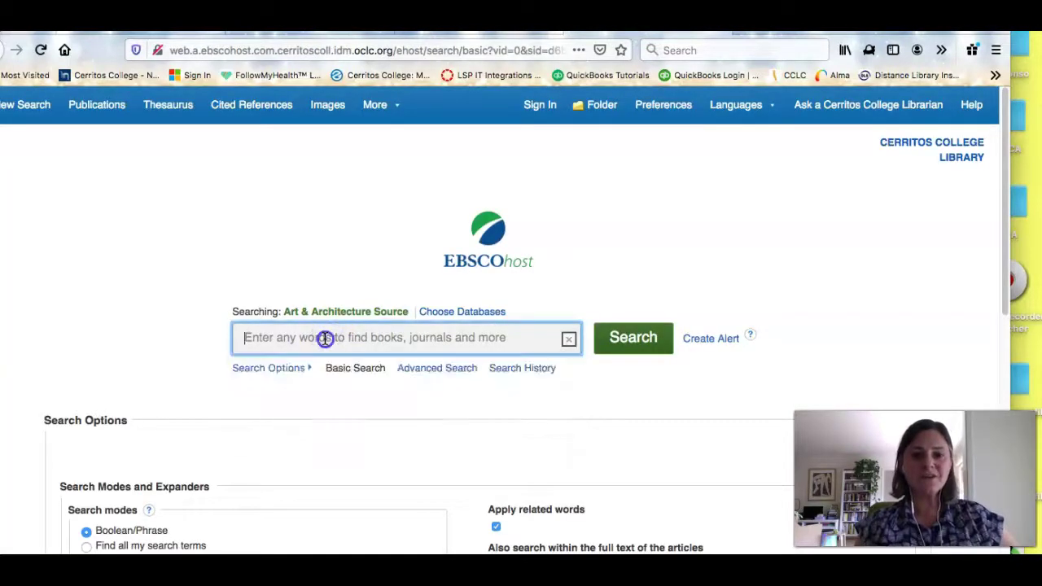
{"action": "type", "text": "by"}
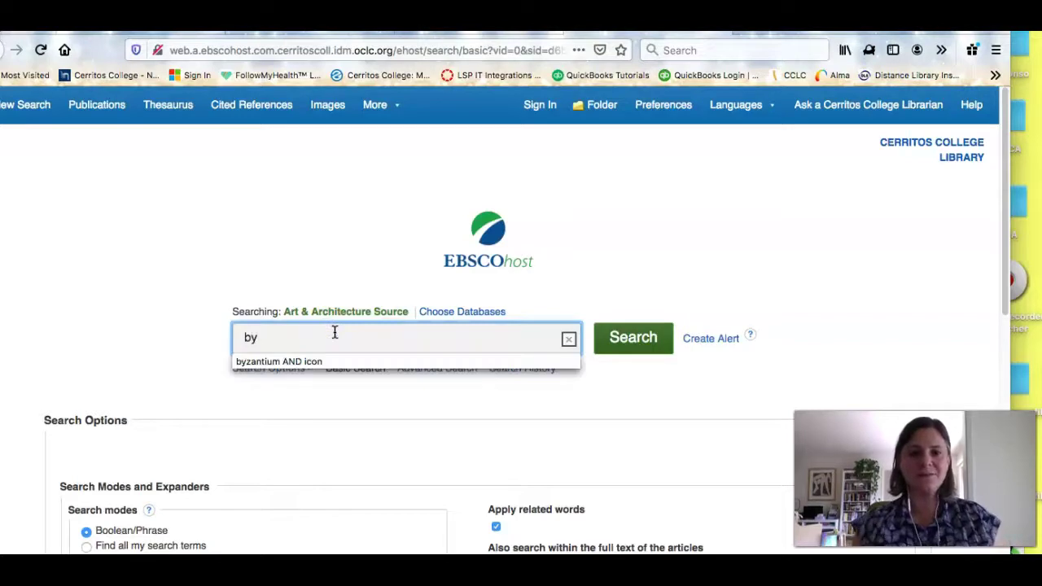
{"action": "left_click", "coordinate": [310, 362]}
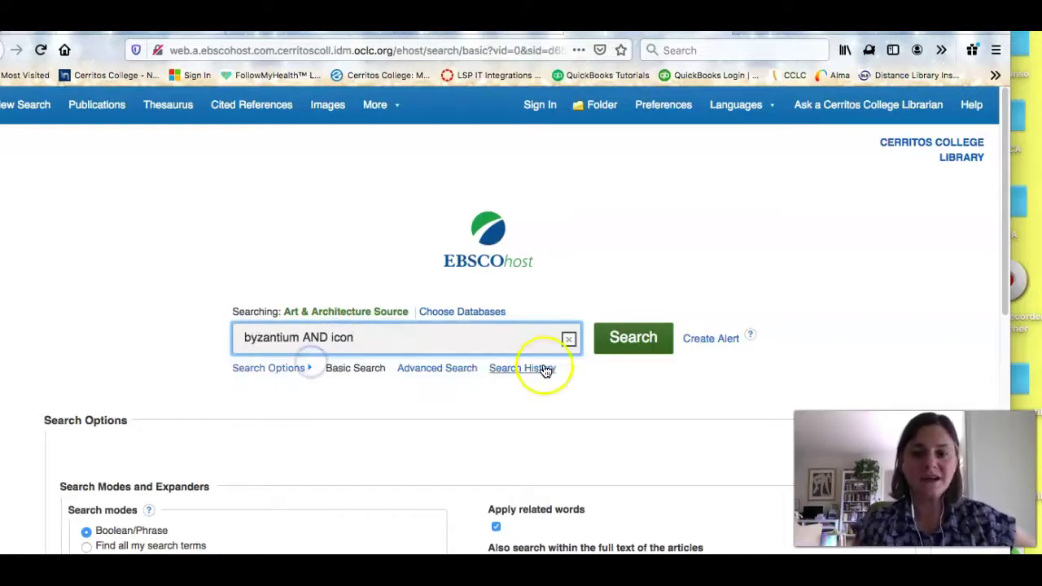
{"action": "left_click", "coordinate": [625, 338]}
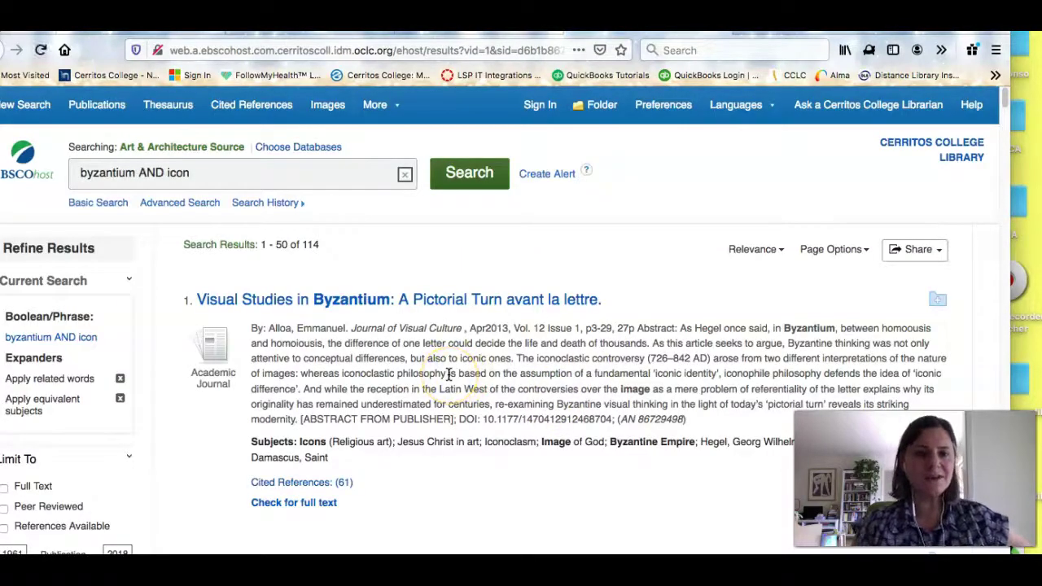
Step: Limit the search results to full-text and peer-reviewed articles
{"action": "scroll", "coordinate": [448, 375], "scroll_direction": "down", "scroll_amount": 2}
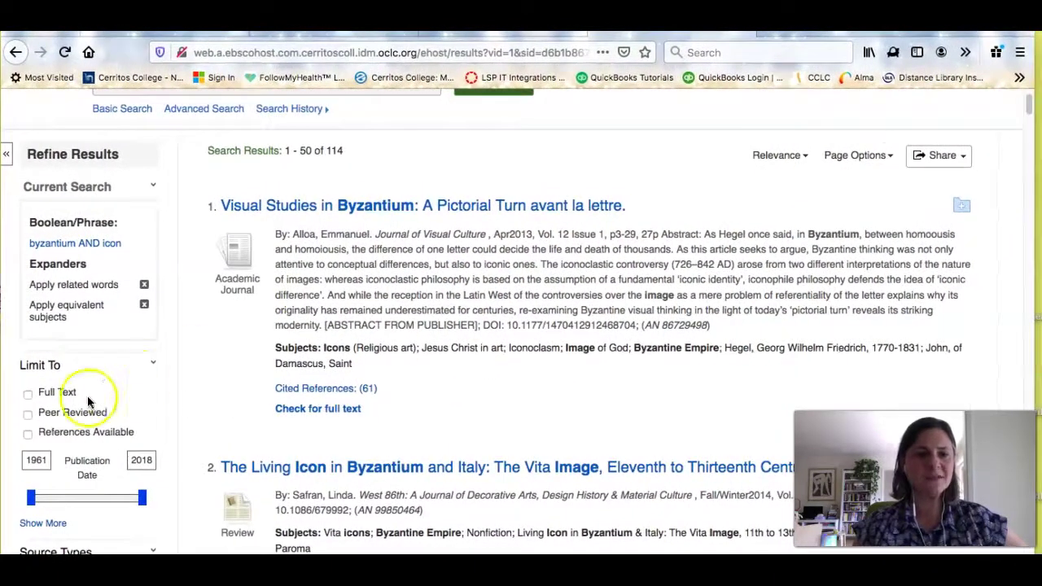
{"action": "left_click", "coordinate": [27, 394]}
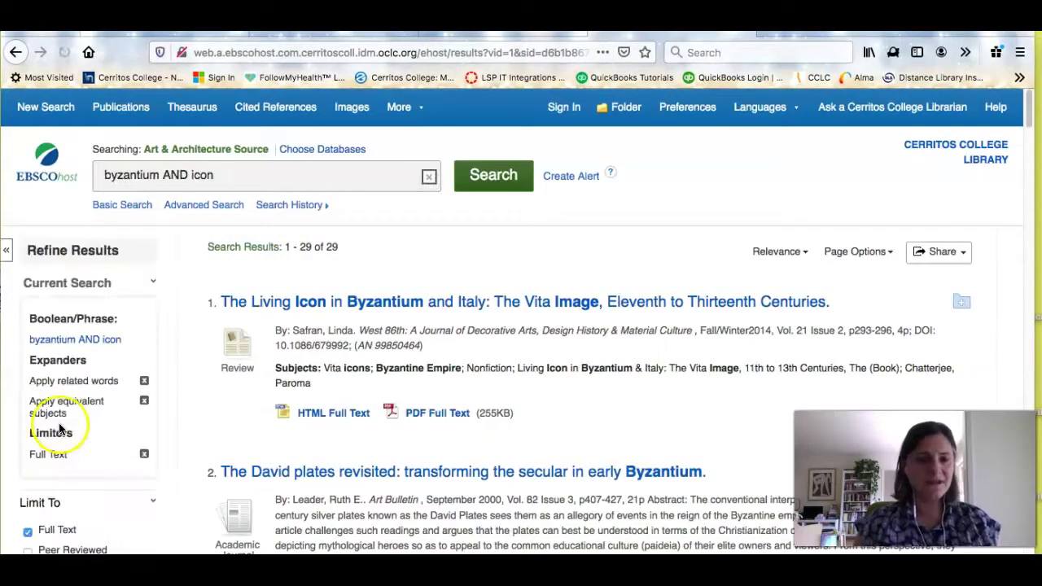
{"action": "scroll", "coordinate": [59, 428], "scroll_direction": "down", "scroll_amount": 2}
{"action": "left_click", "coordinate": [28, 482]}
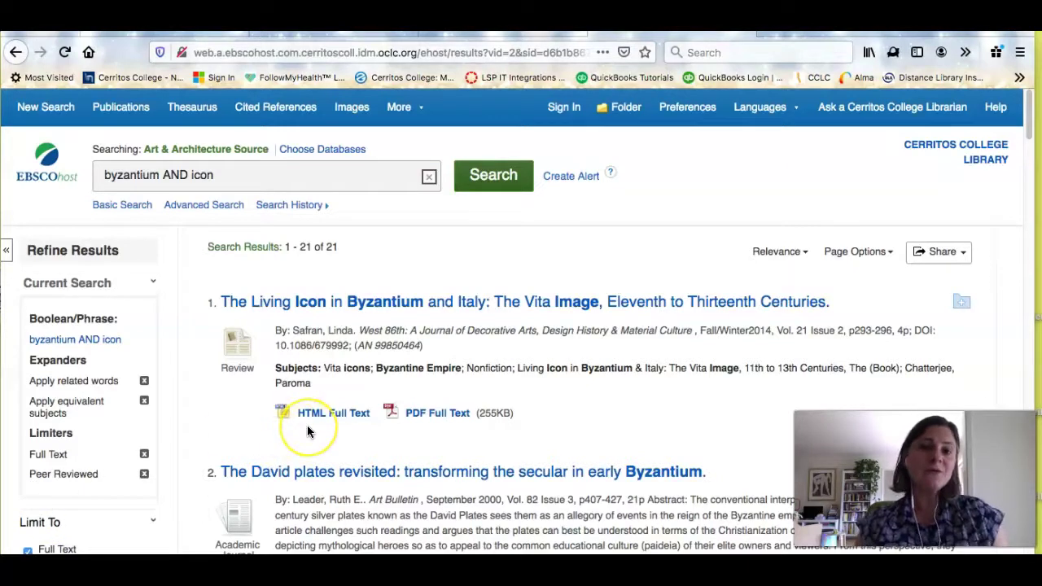
Step: Browse the filtered results and open the detailed record of "Image and iconoclasm in Byzantium"
{"action": "scroll", "coordinate": [308, 432], "scroll_direction": "down", "scroll_amount": 3}
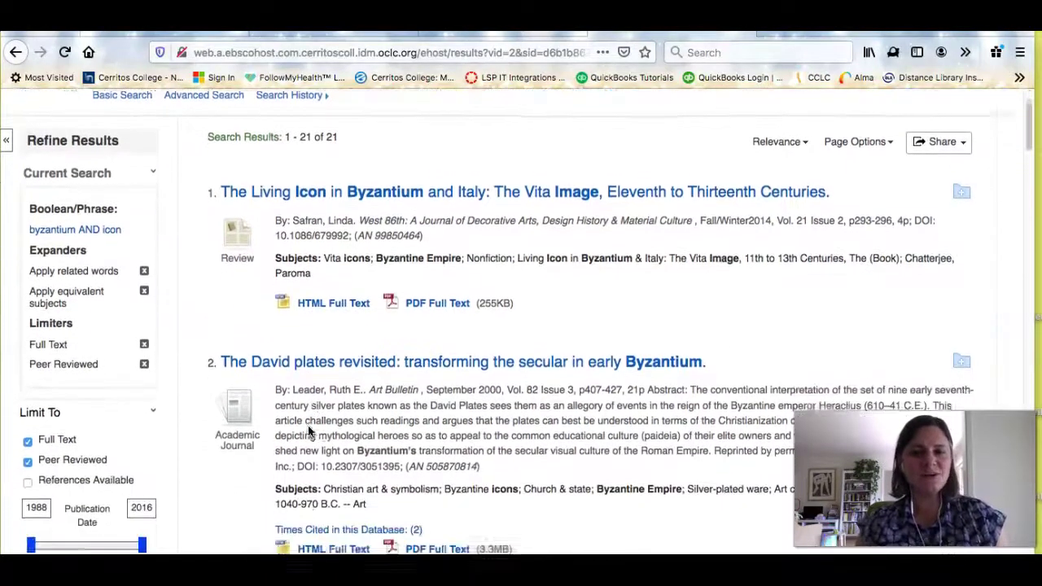
{"action": "scroll", "coordinate": [308, 431], "scroll_direction": "down", "scroll_amount": 2}
{"action": "scroll", "coordinate": [308, 432], "scroll_direction": "down", "scroll_amount": 10}
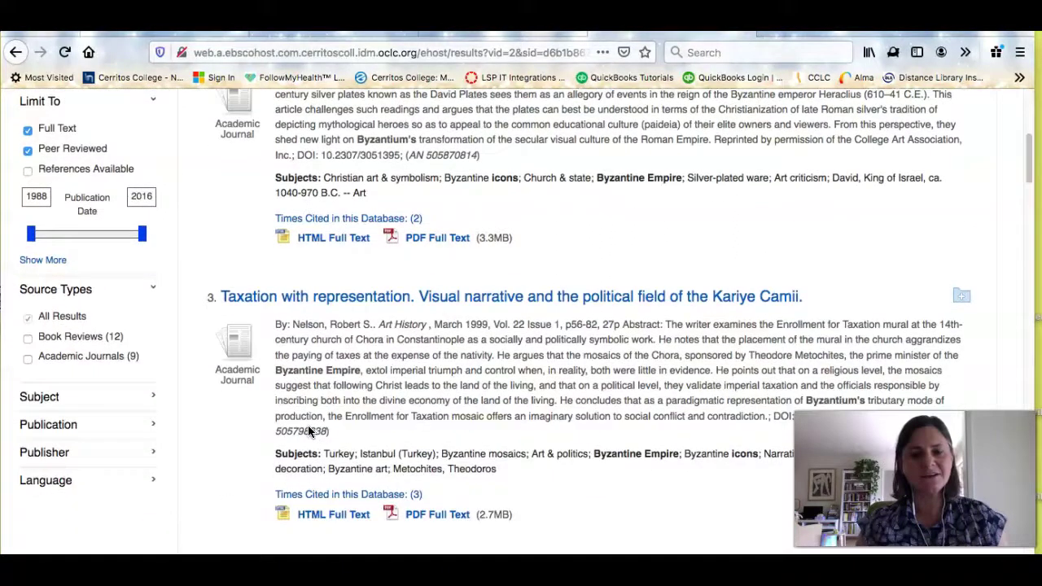
{"action": "scroll", "coordinate": [308, 431], "scroll_direction": "down", "scroll_amount": 3}
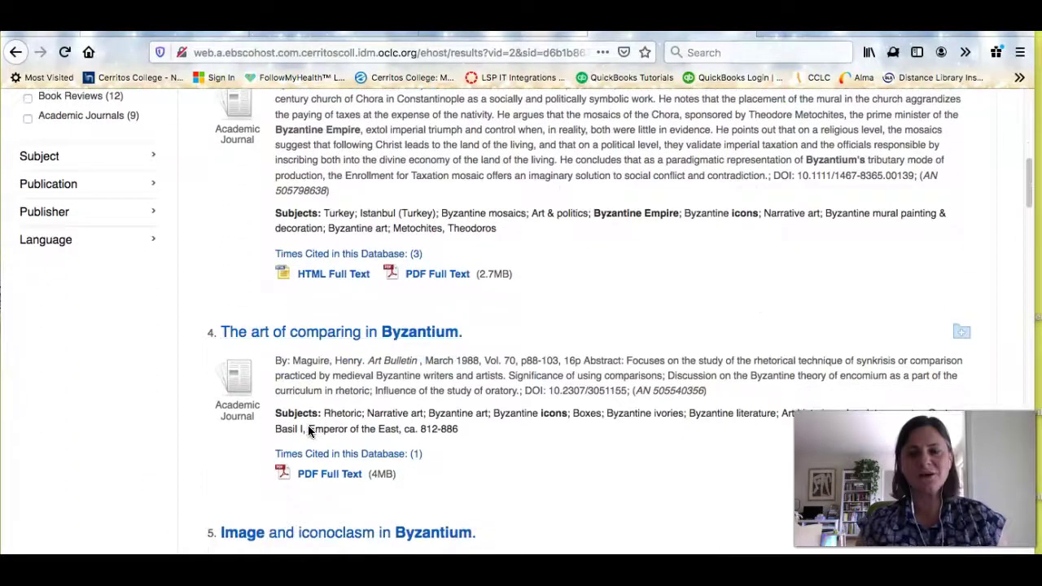
{"action": "scroll", "coordinate": [308, 432], "scroll_direction": "down", "scroll_amount": 4}
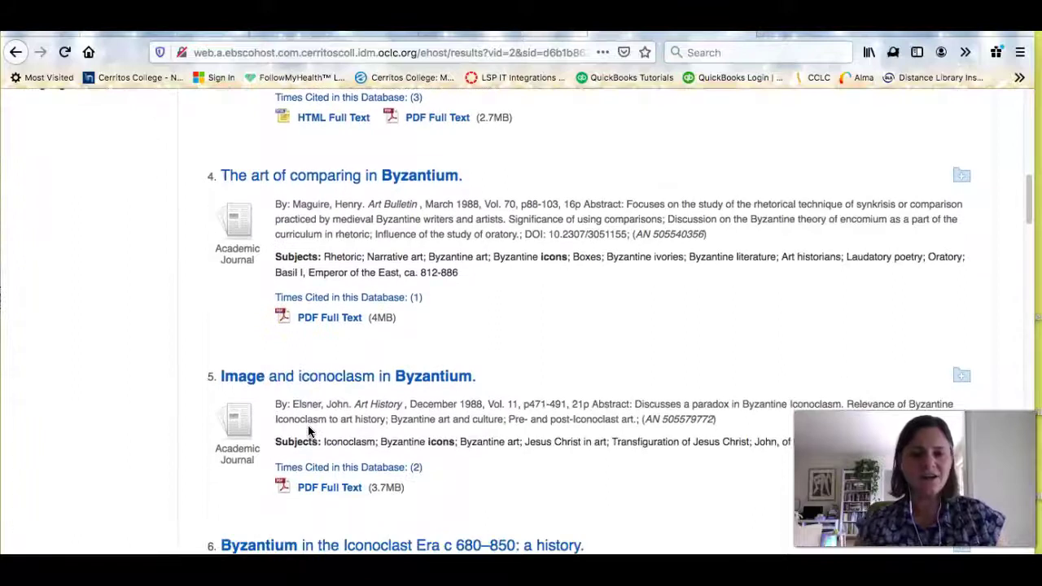
{"action": "scroll", "coordinate": [308, 432], "scroll_direction": "down", "scroll_amount": 2}
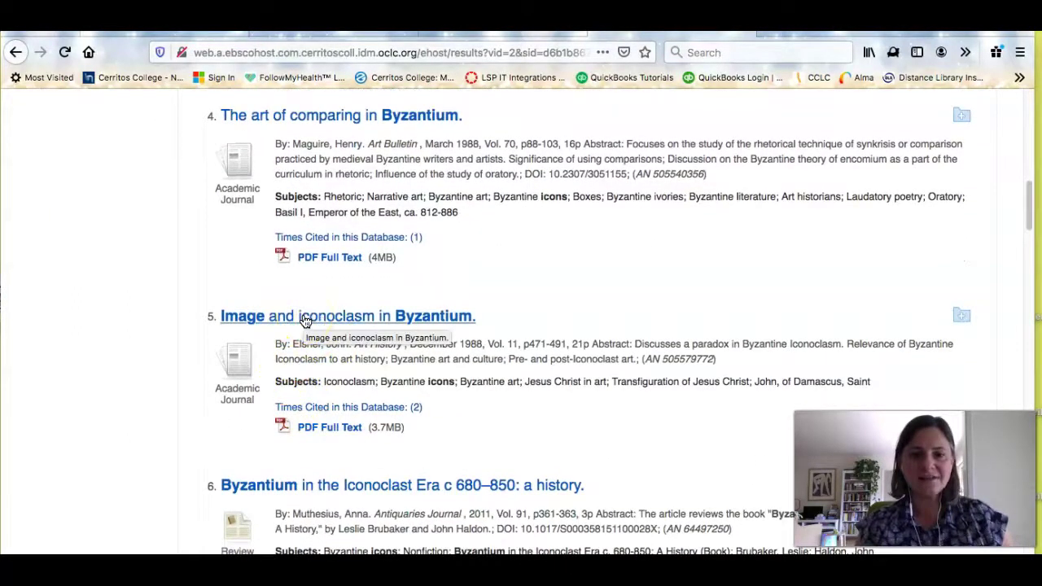
{"action": "left_click", "coordinate": [252, 486]}
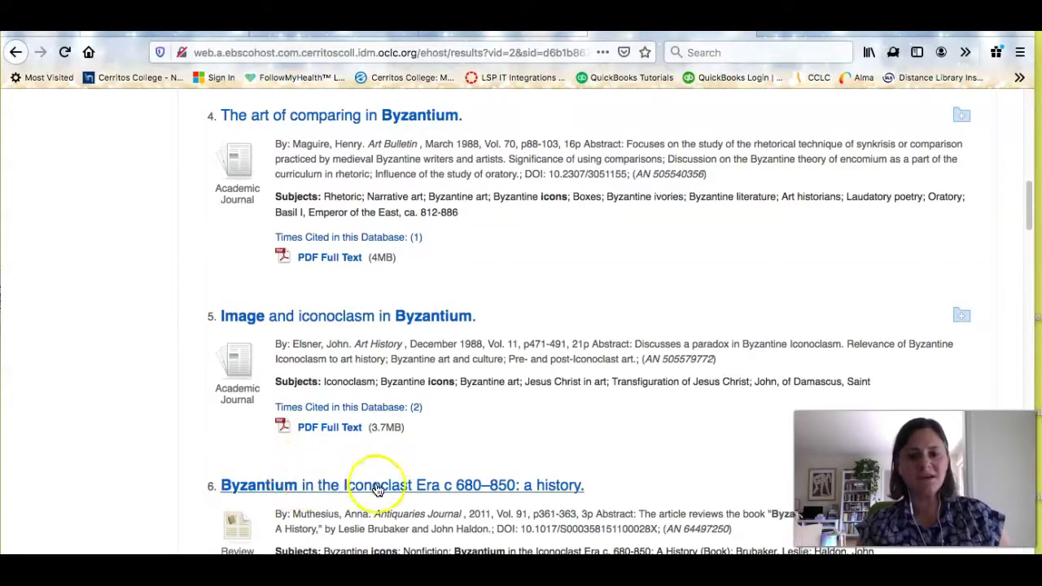
{"action": "left_click", "coordinate": [301, 324]}
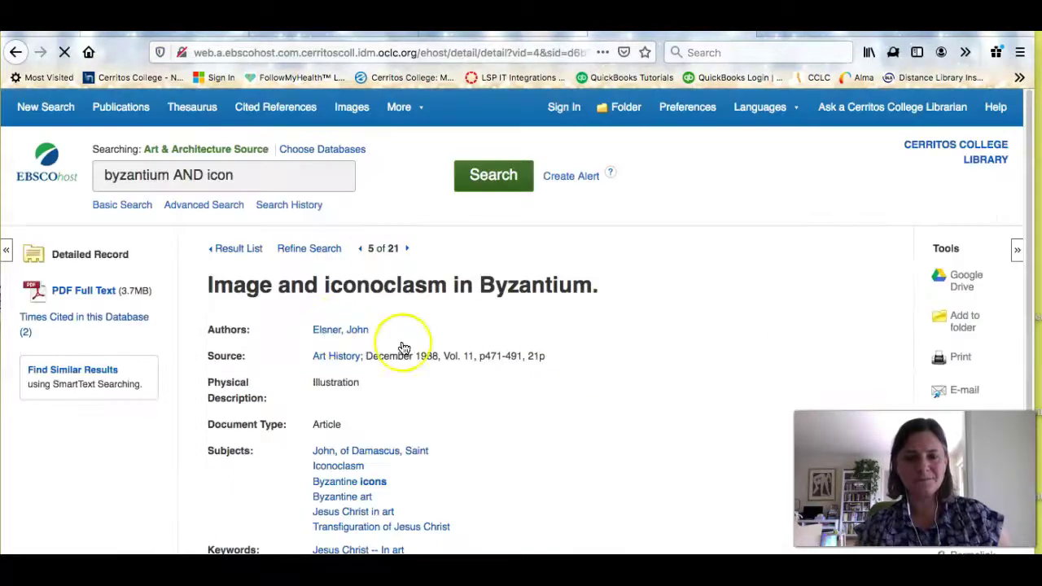
Step: Open the PDF full text of "Image and iconoclasm in Byzantium" and skim its first pages
{"action": "scroll", "coordinate": [561, 417], "scroll_direction": "down", "scroll_amount": 1}
{"action": "scroll", "coordinate": [560, 417], "scroll_direction": "down", "scroll_amount": 2}
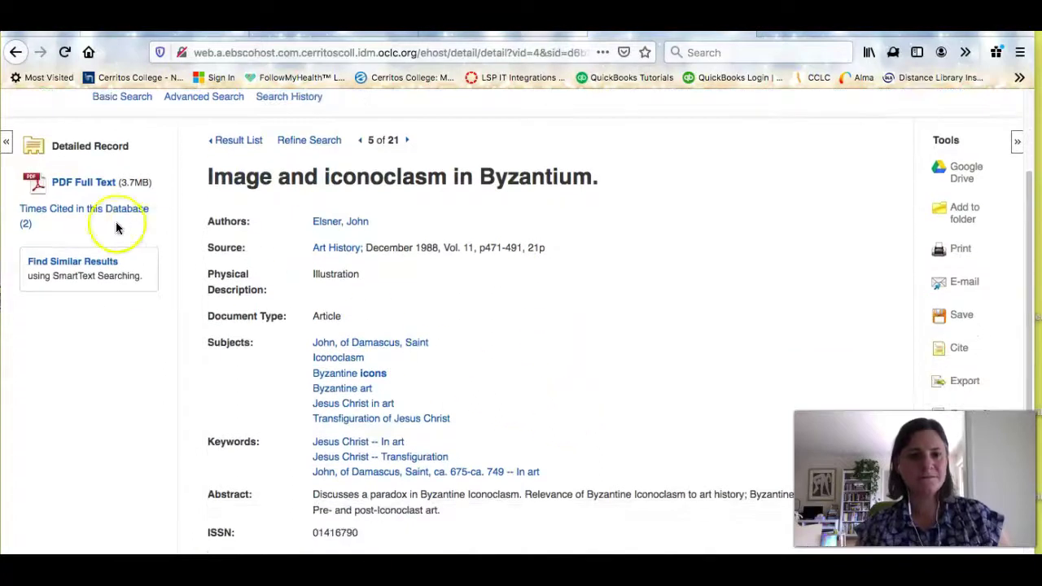
{"action": "left_click", "coordinate": [85, 184]}
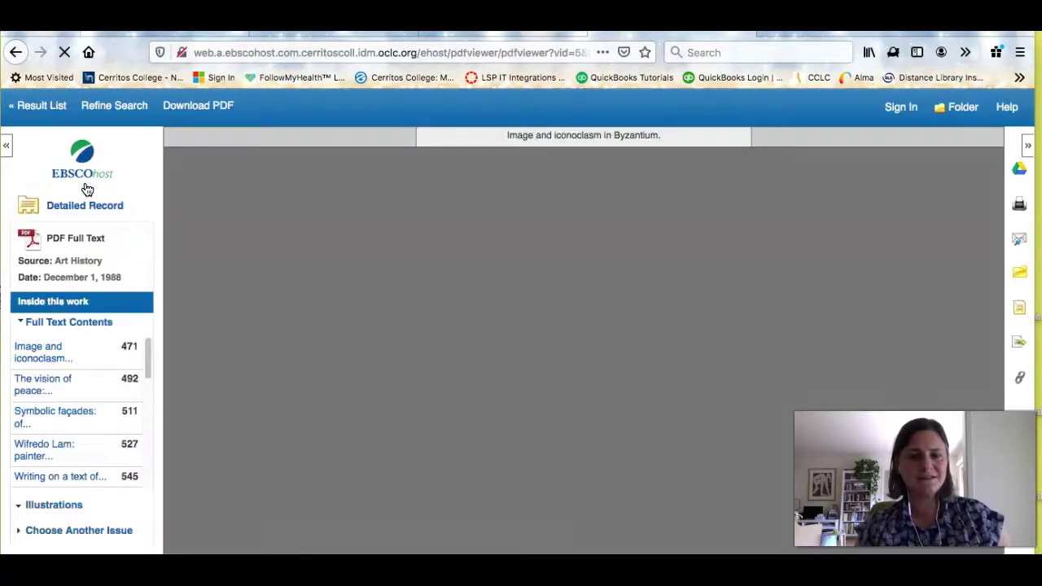
{"action": "left_click", "coordinate": [473, 330]}
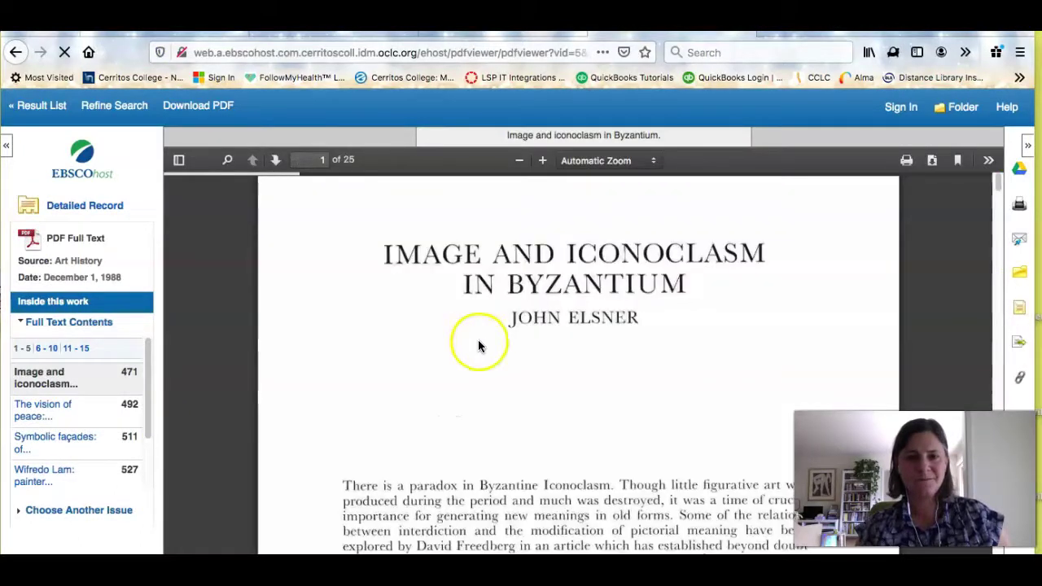
{"action": "scroll", "coordinate": [504, 407], "scroll_direction": "down", "scroll_amount": 3}
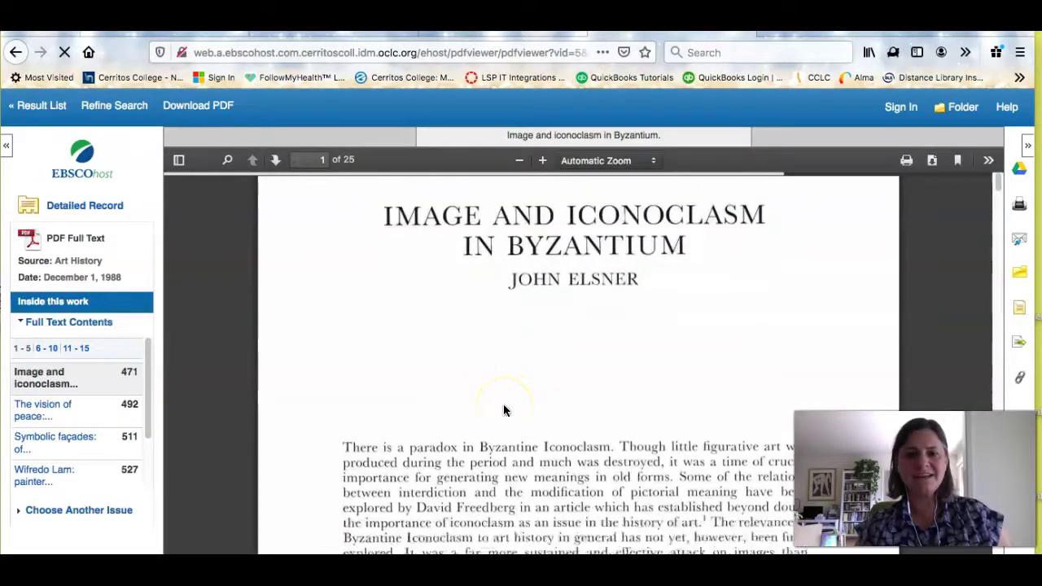
{"action": "scroll", "coordinate": [504, 408], "scroll_direction": "down", "scroll_amount": 15}
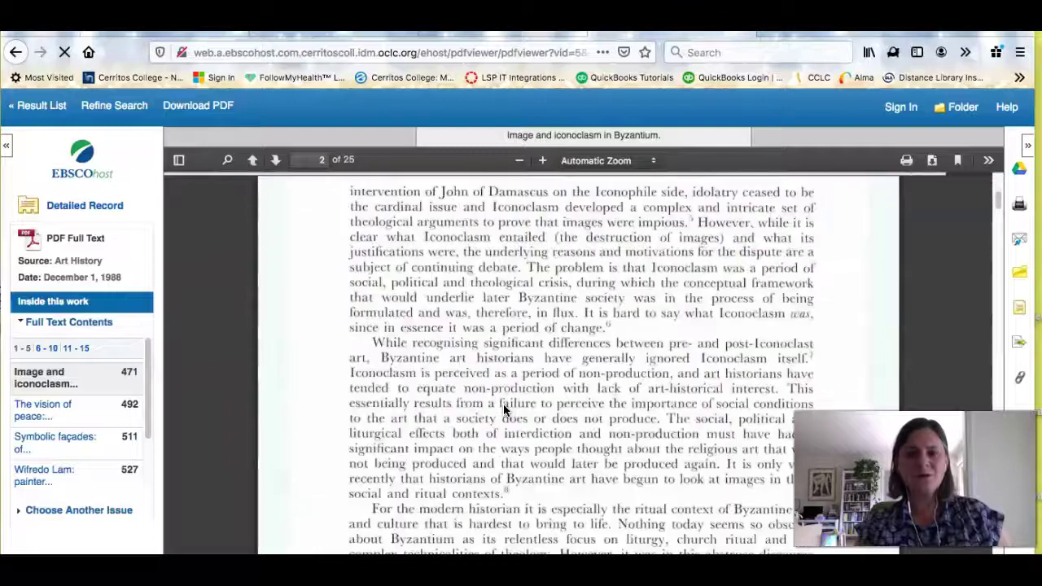
{"action": "scroll", "coordinate": [504, 412], "scroll_direction": "down", "scroll_amount": 15}
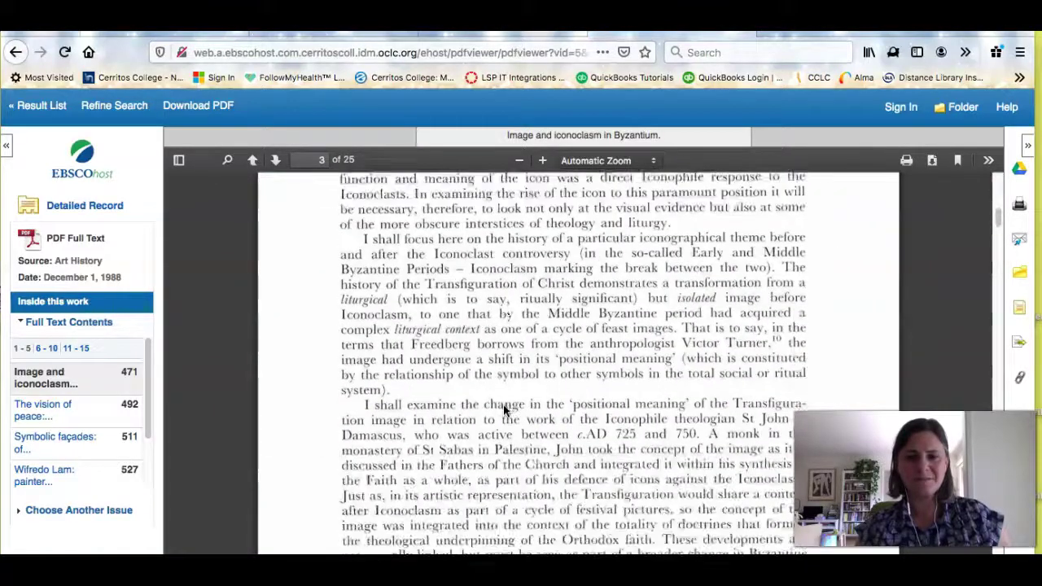
{"action": "scroll", "coordinate": [503, 409], "scroll_direction": "up", "scroll_amount": 20}
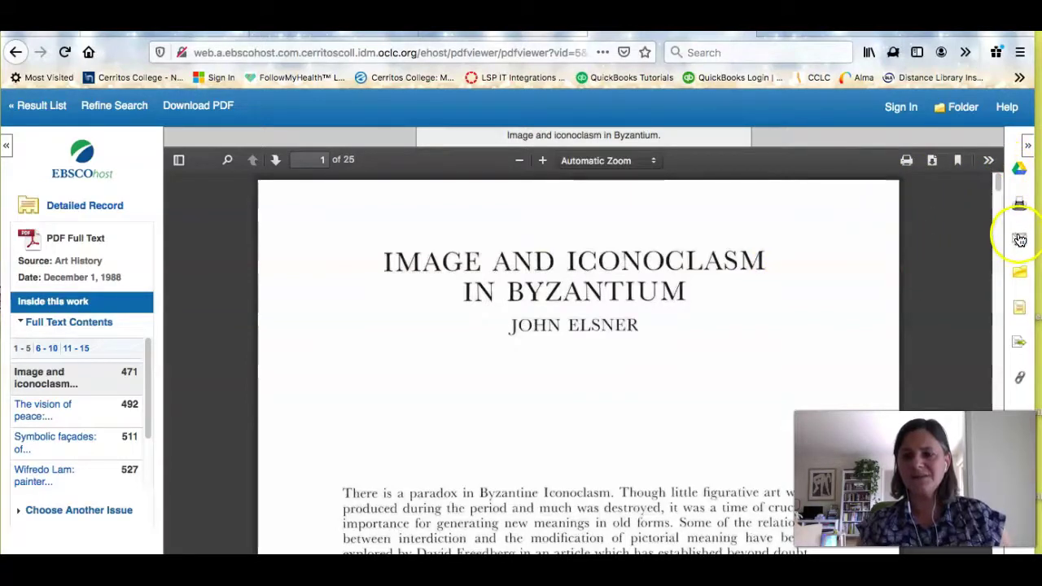
Step: Look through the article's citation formats and return to the result list
{"action": "left_click", "coordinate": [1020, 311]}
{"action": "scroll", "coordinate": [723, 296], "scroll_direction": "down", "scroll_amount": 5}
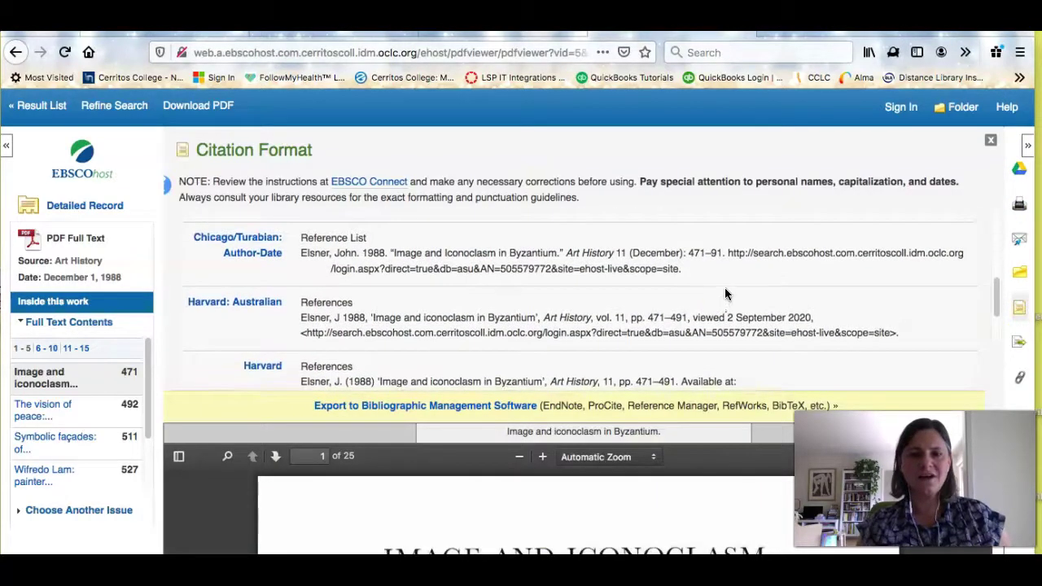
{"action": "left_click", "coordinate": [29, 110]}
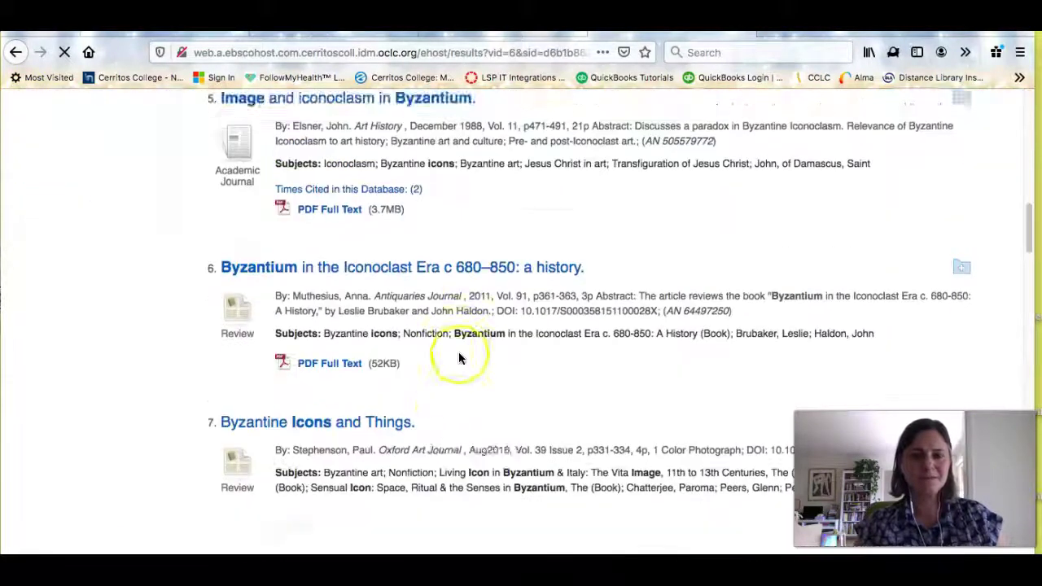
Step: Find the article "Cross-cultural interpretations of imagery in the Middle Ages" in the results and open its PDF full text
{"action": "left_click", "coordinate": [444, 391]}
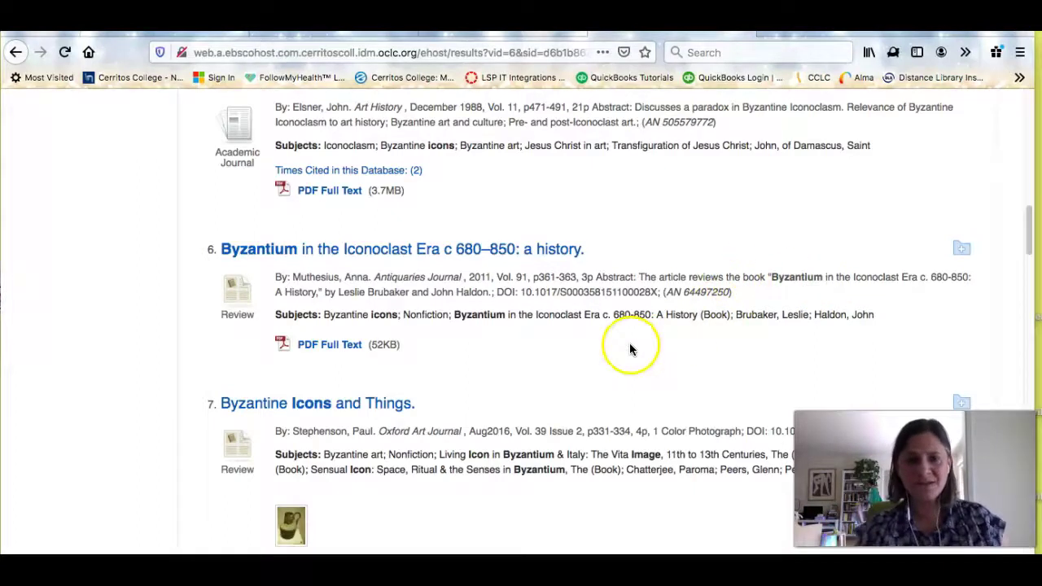
{"action": "scroll", "coordinate": [630, 349], "scroll_direction": "down", "scroll_amount": 1}
{"action": "scroll", "coordinate": [631, 349], "scroll_direction": "down", "scroll_amount": 4}
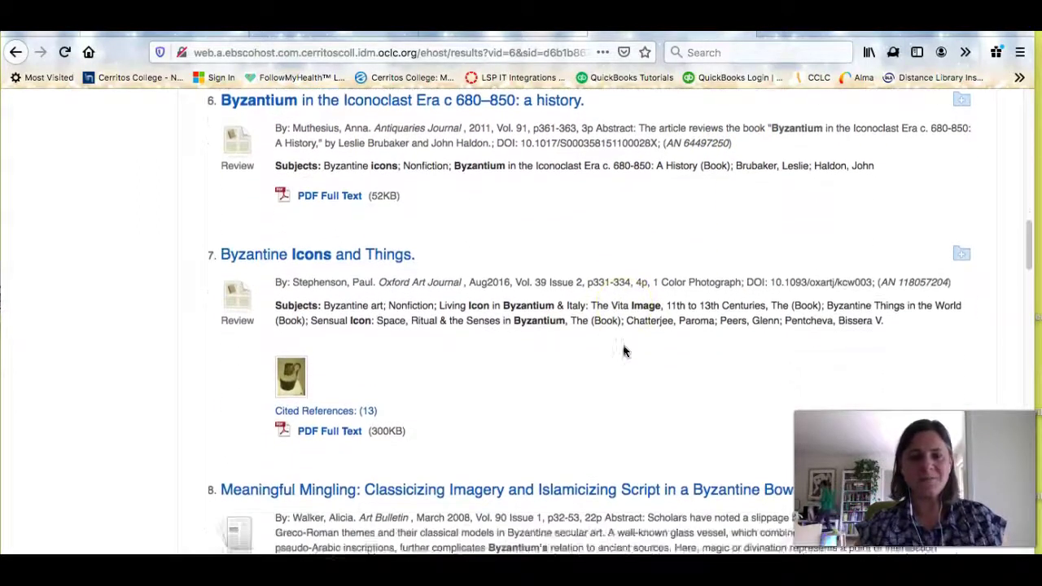
{"action": "scroll", "coordinate": [625, 351], "scroll_direction": "down", "scroll_amount": 8}
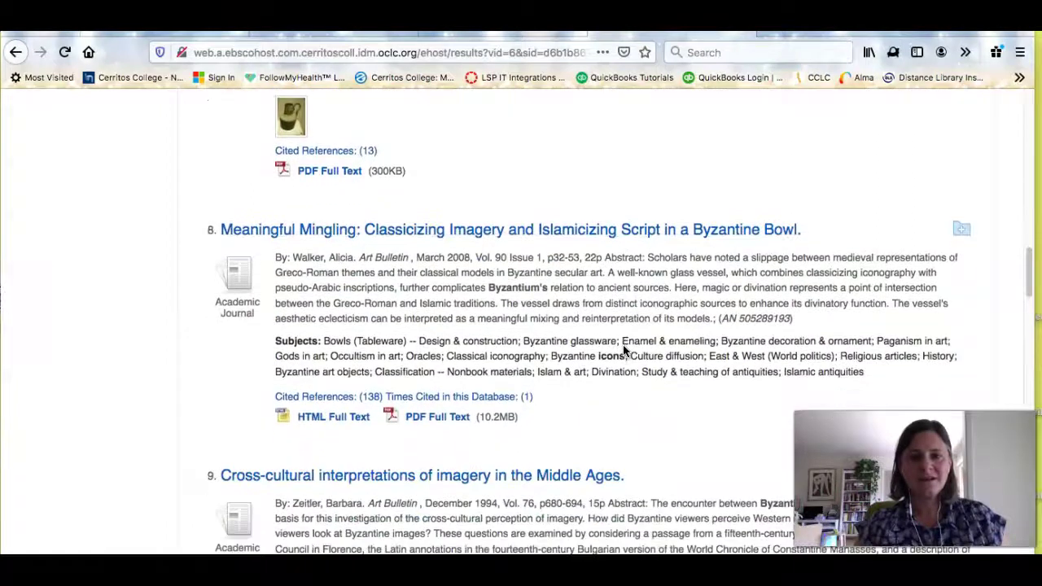
{"action": "scroll", "coordinate": [625, 351], "scroll_direction": "down", "scroll_amount": 2}
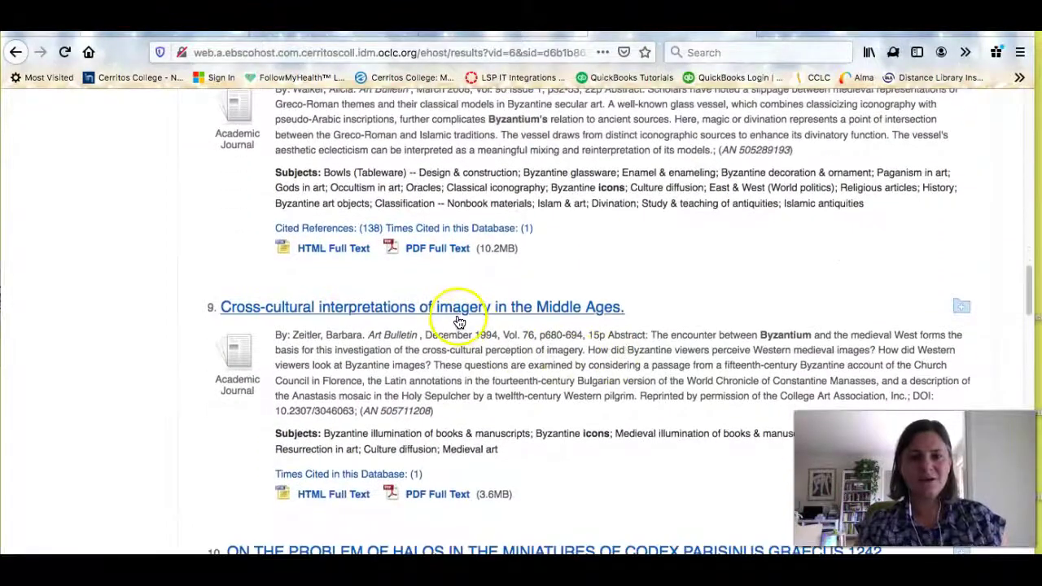
{"action": "left_click", "coordinate": [437, 497]}
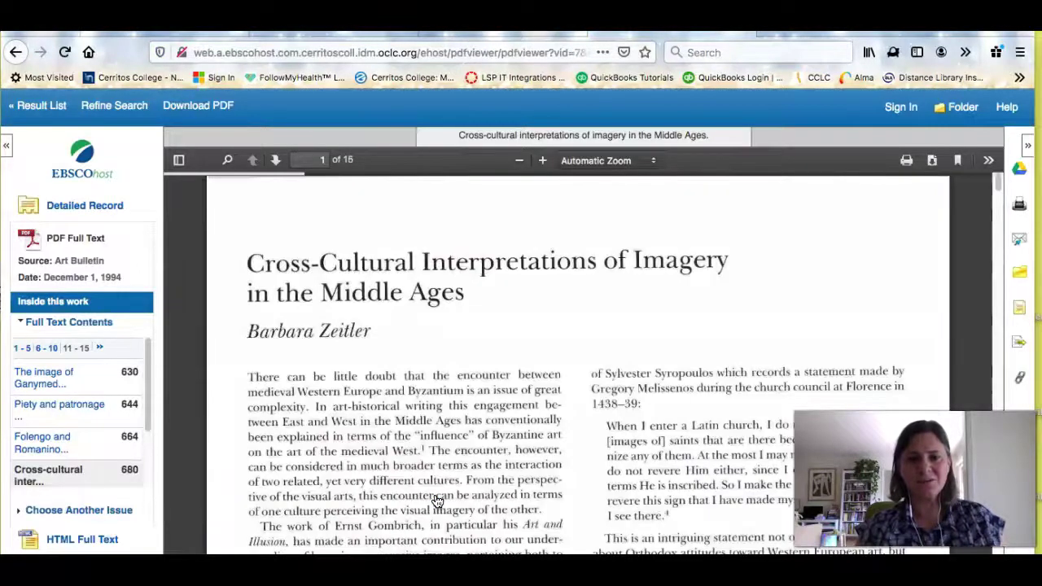
{"action": "scroll", "coordinate": [437, 500], "scroll_direction": "down", "scroll_amount": 5}
{"action": "scroll", "coordinate": [437, 501], "scroll_direction": "up", "scroll_amount": 5}
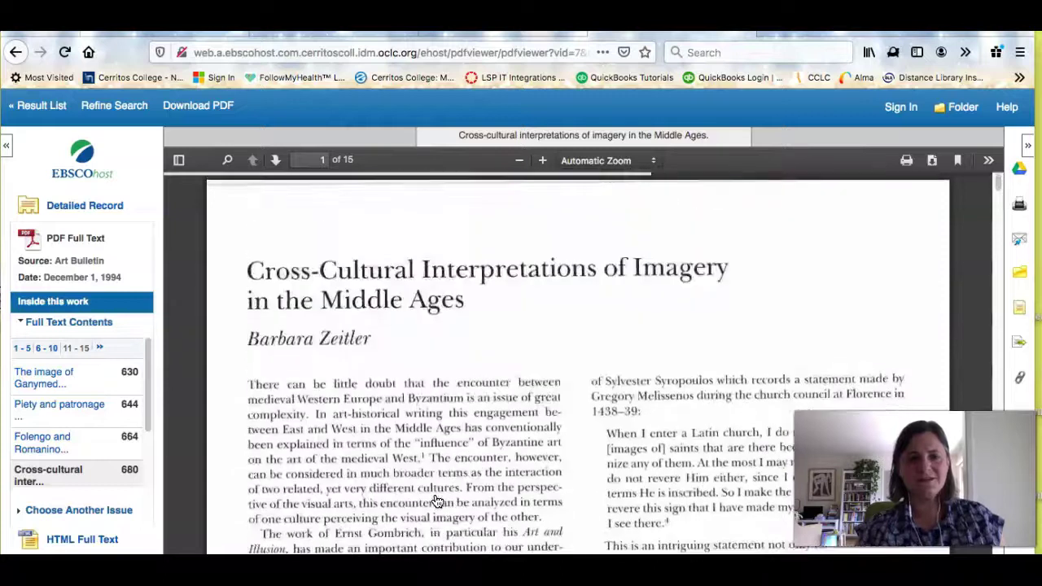
{"action": "left_click", "coordinate": [430, 492]}
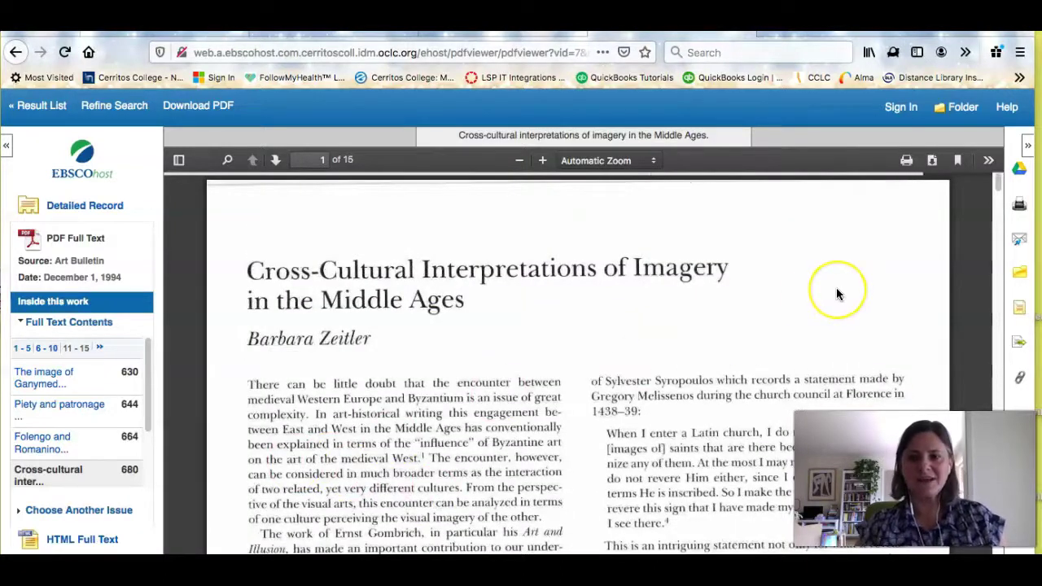
Step: Go back to the library research guide, show the Chat with a Librarian form, and close it again
{"action": "key", "text": "ctrl+shift+Tab"}
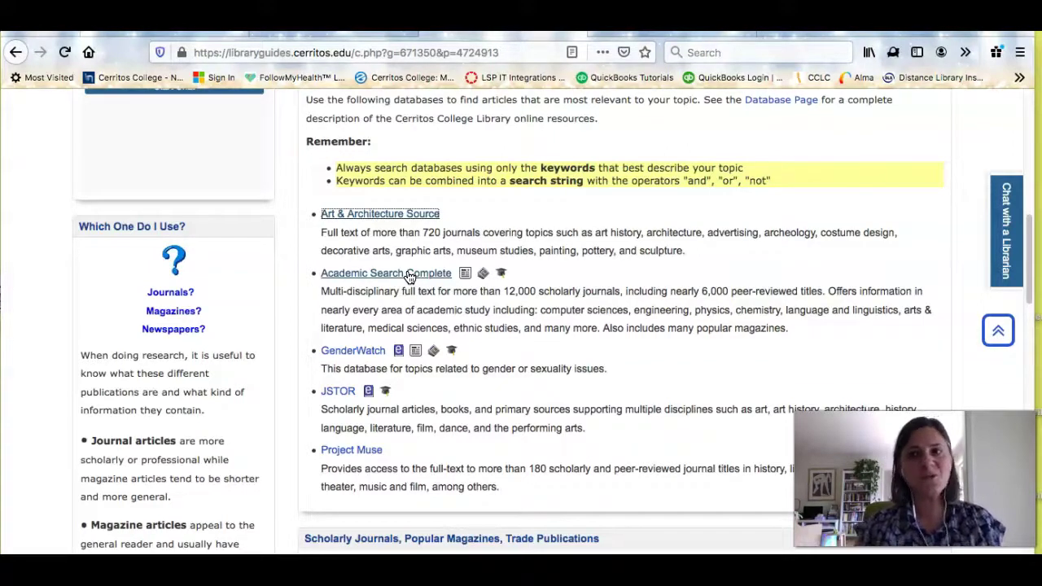
{"action": "left_click", "coordinate": [1006, 213]}
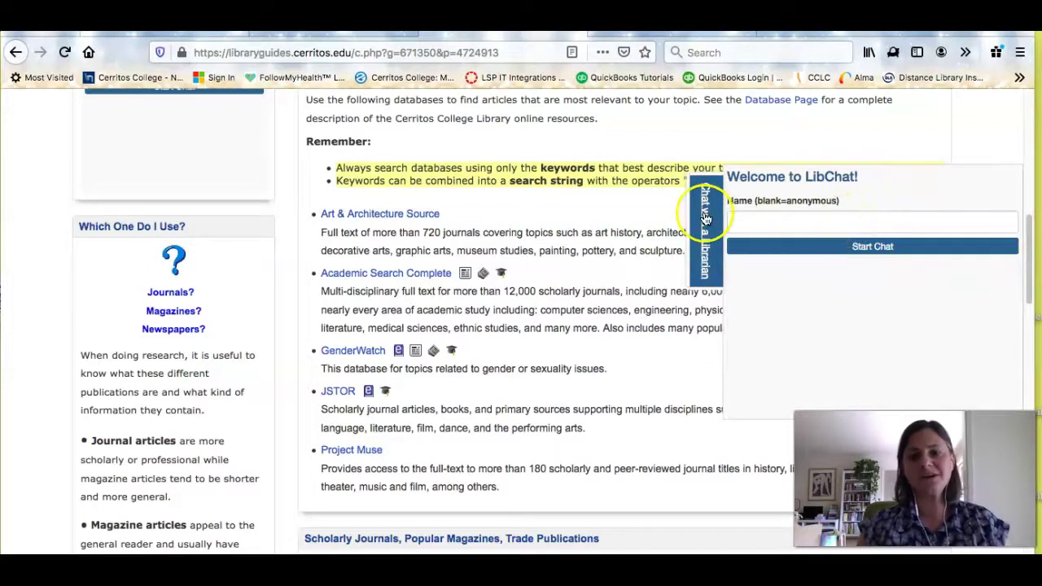
{"action": "left_click", "coordinate": [706, 218]}
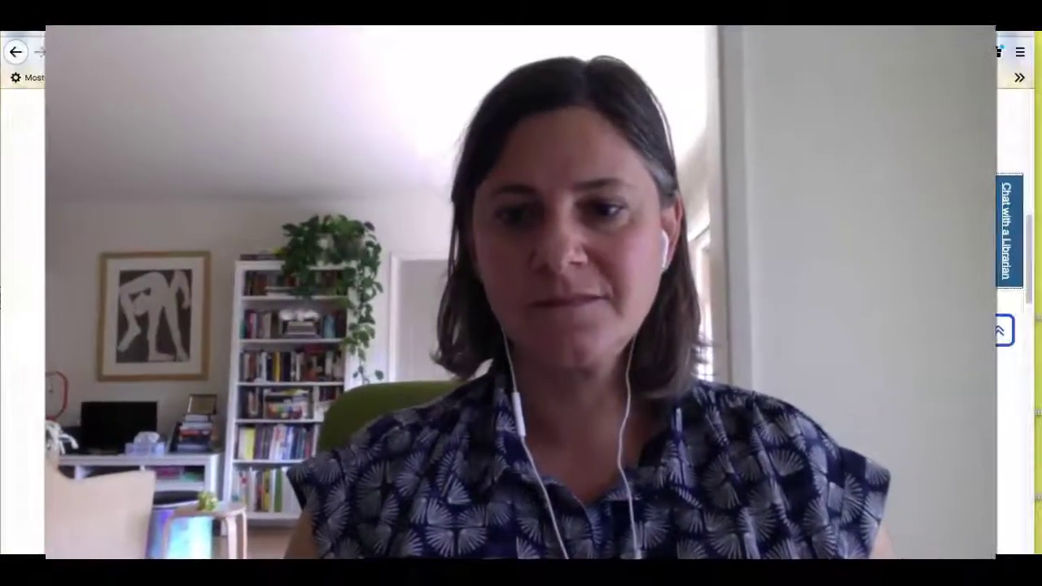